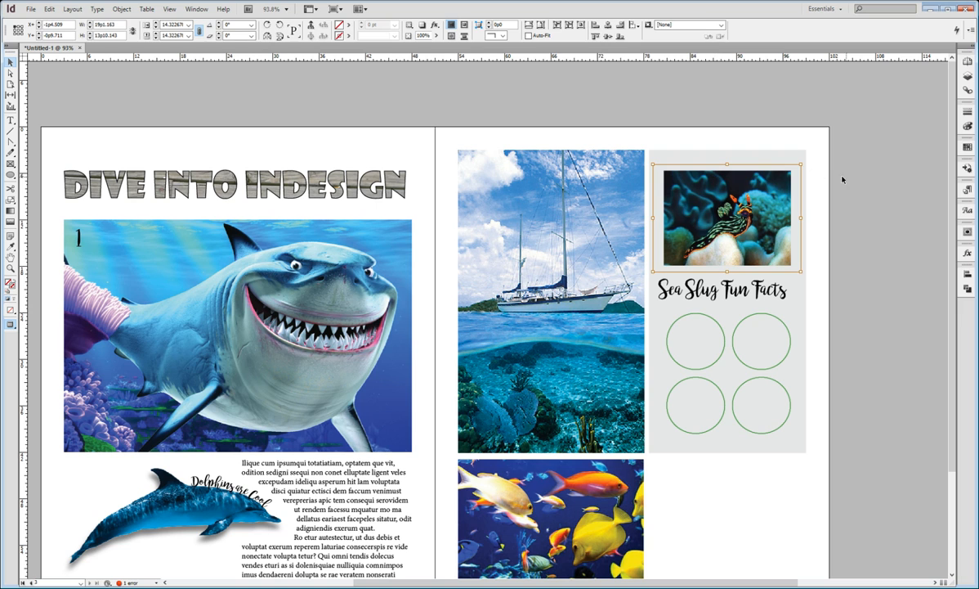
Step: Add anchor points along the edges of the sea slug picture frame with the Add Anchor Point tool
{"action": "left_click", "coordinate": [785, 178]}
{"action": "key", "text": "w"}
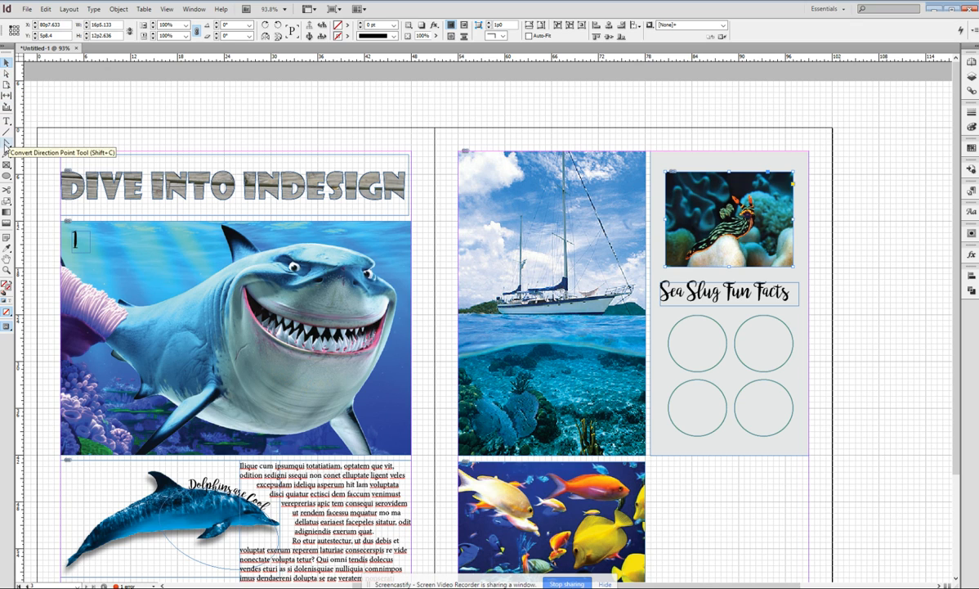
{"action": "left_click", "coordinate": [7, 143]}
{"action": "left_click", "coordinate": [24, 143]}
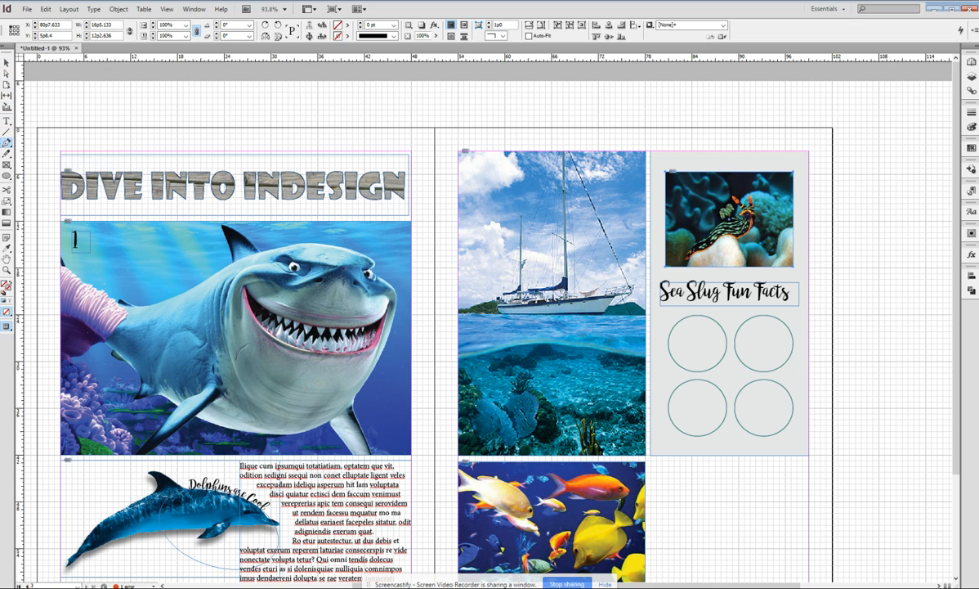
{"action": "left_click", "coordinate": [7, 144]}
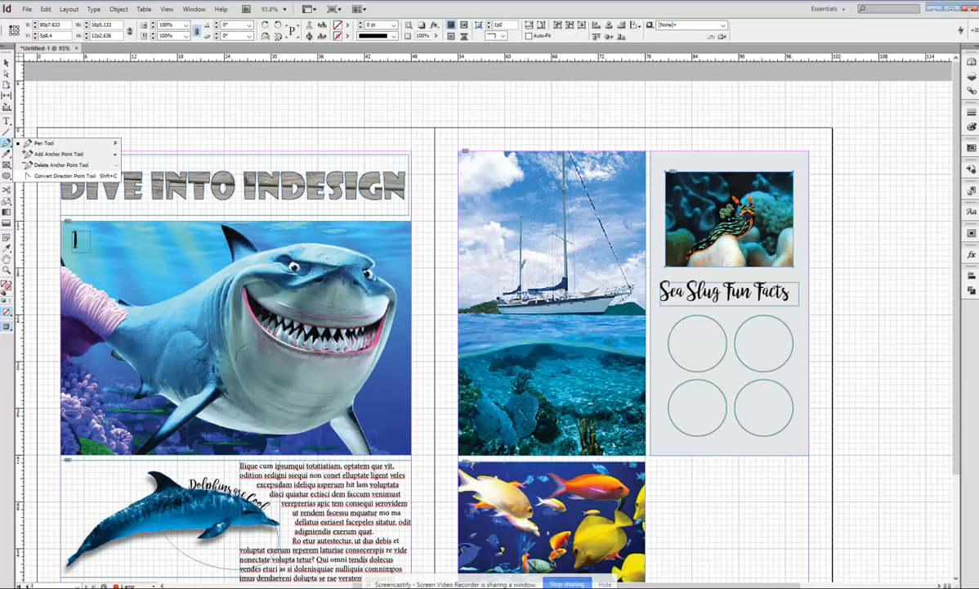
{"action": "left_click", "coordinate": [92, 153]}
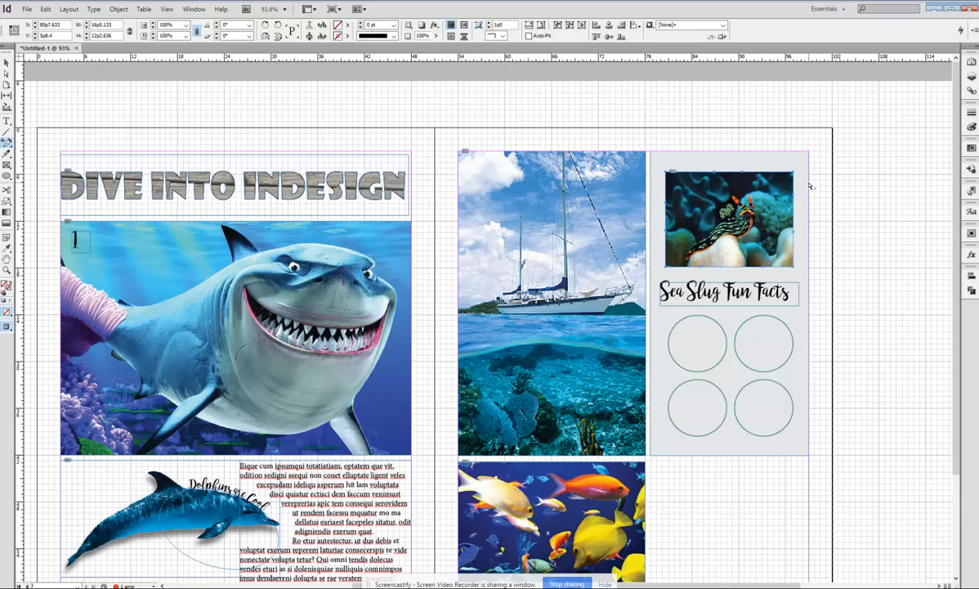
{"action": "key", "text": "ctrl+equal"}
{"action": "key", "text": "ctrl+equal"}
{"action": "key", "text": "ctrl+equal"}
{"action": "key", "text": "ctrl+equal"}
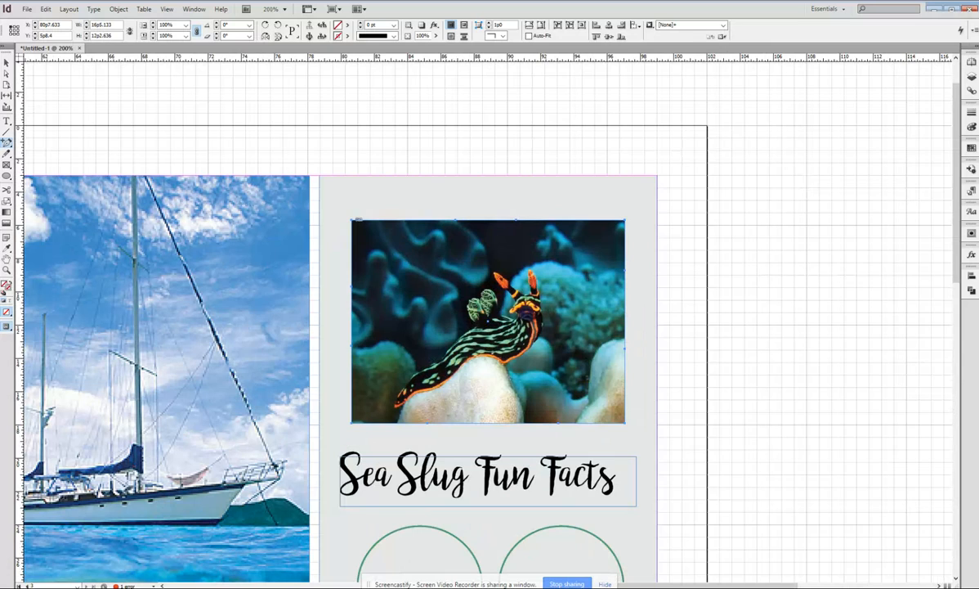
Step: Pull an upper-edge anchor point and the top-right corner of the sea slug picture frame inward with the Direct Selection tool
{"action": "left_click", "coordinate": [7, 74]}
{"action": "left_click", "coordinate": [614, 245]}
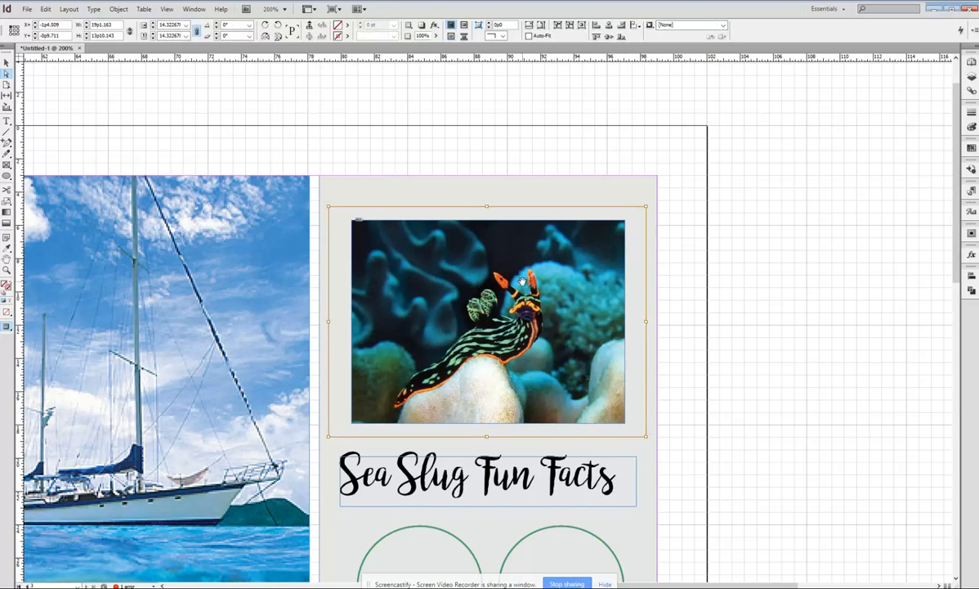
{"action": "left_click", "coordinate": [742, 244]}
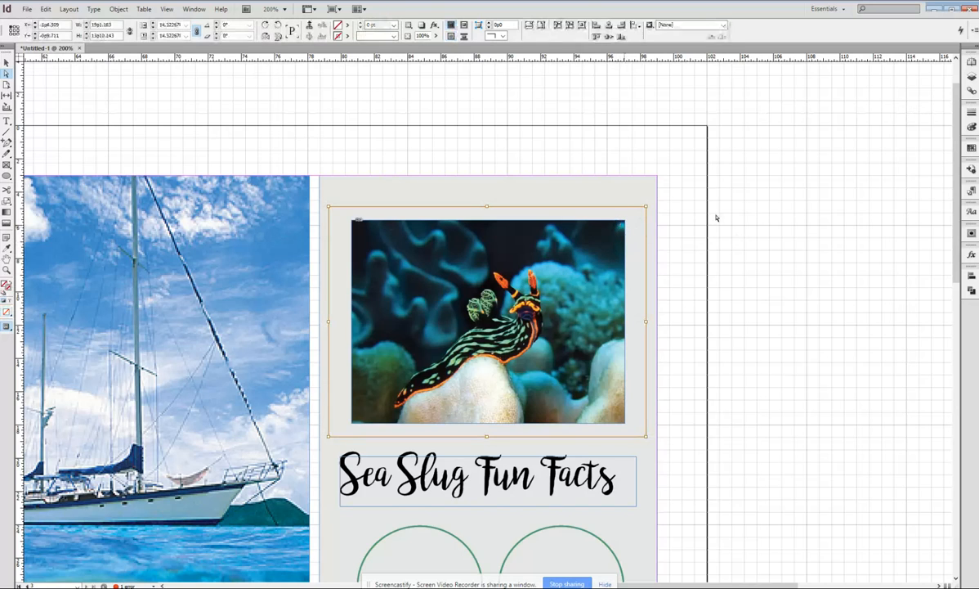
{"action": "left_click", "coordinate": [587, 217]}
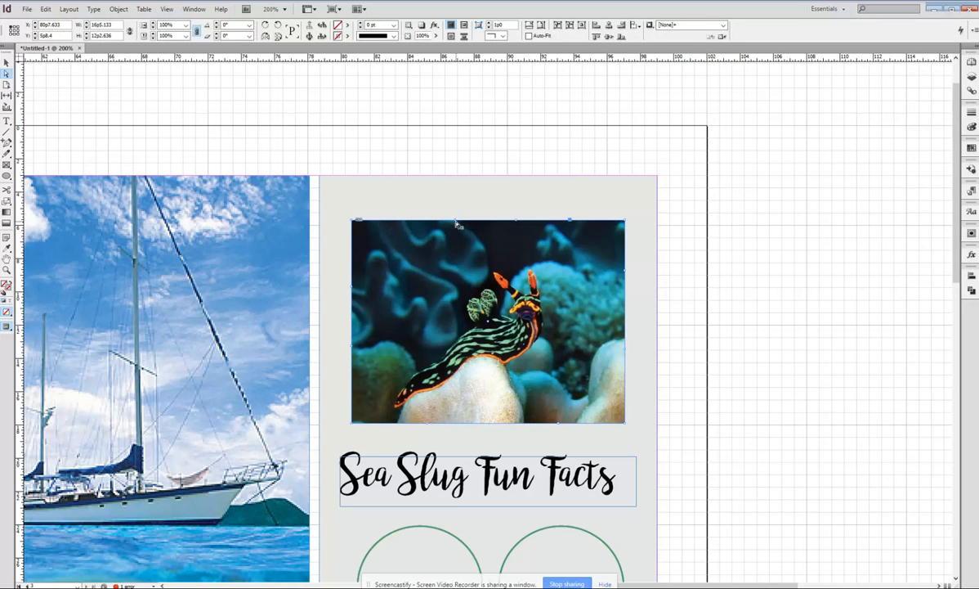
{"action": "left_click_drag", "start_coordinate": [457, 224], "coordinate": [446, 237]}
{"action": "left_click_drag", "start_coordinate": [624, 219], "coordinate": [610, 235]}
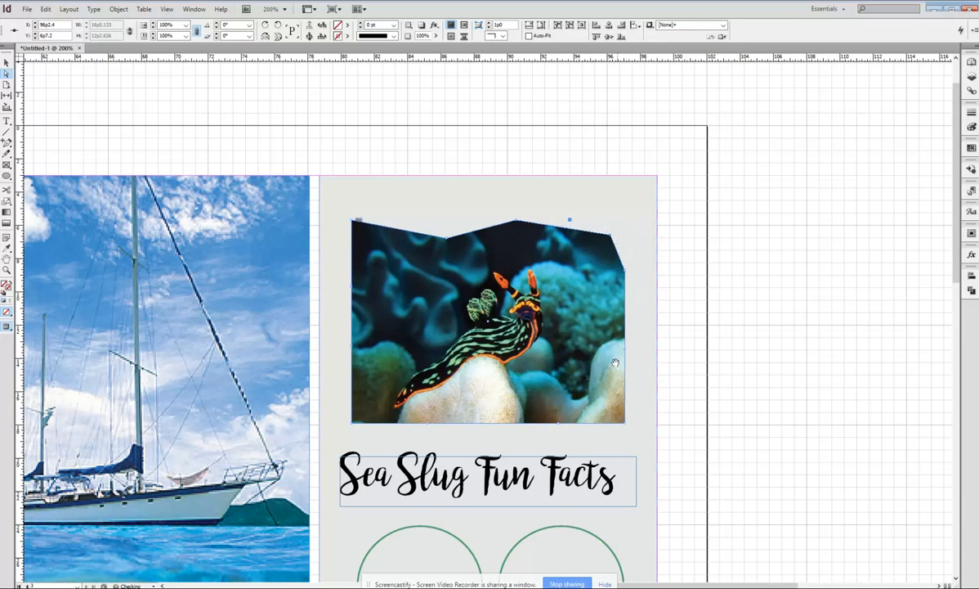
Step: Pull anchor points on the right, bottom and left edges of the sea slug frame inward to make its outline irregular
{"action": "left_click_drag", "start_coordinate": [626, 353], "coordinate": [612, 351]}
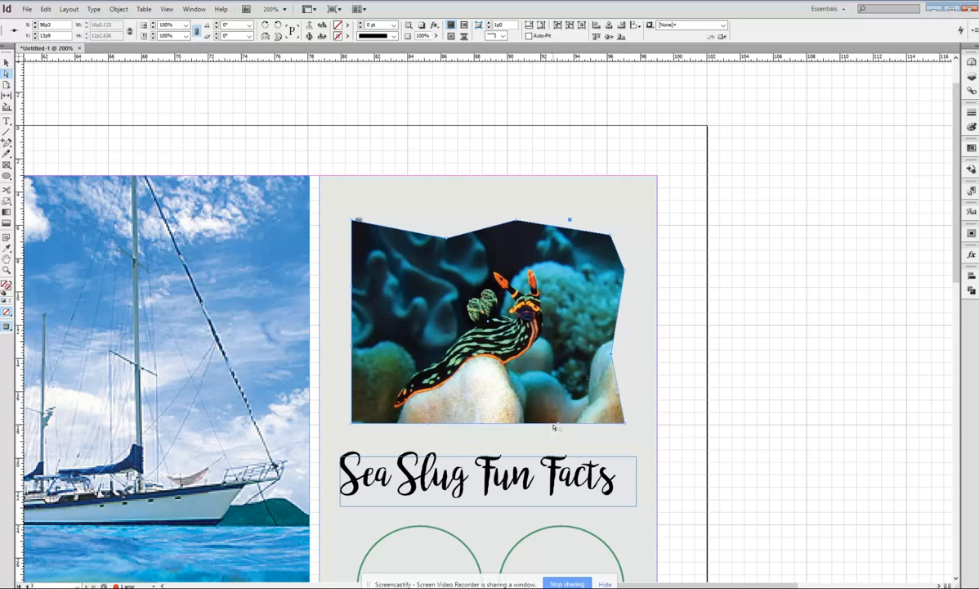
{"action": "left_click_drag", "start_coordinate": [557, 424], "coordinate": [556, 406]}
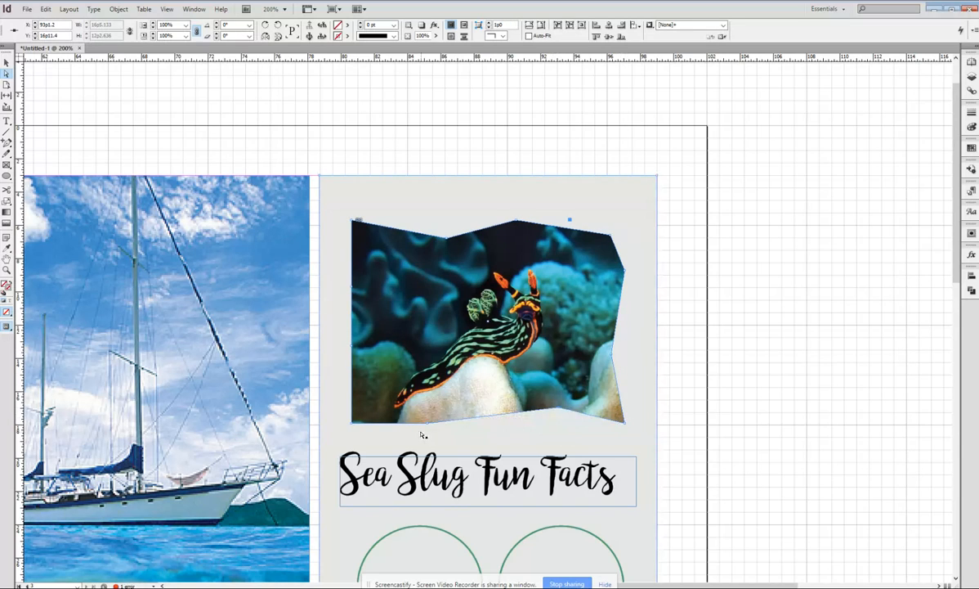
{"action": "left_click_drag", "start_coordinate": [423, 425], "coordinate": [419, 404]}
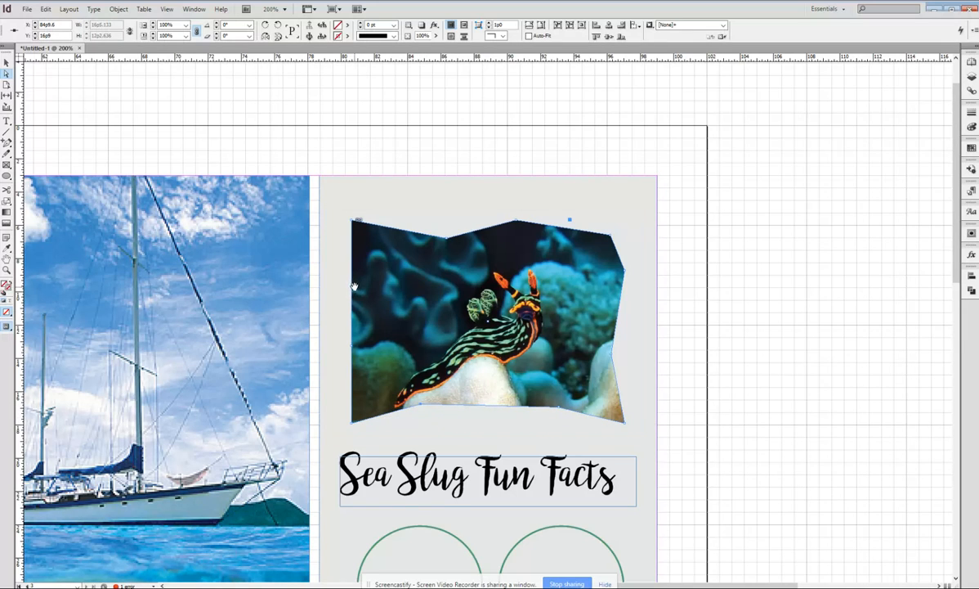
{"action": "left_click_drag", "start_coordinate": [354, 290], "coordinate": [384, 285]}
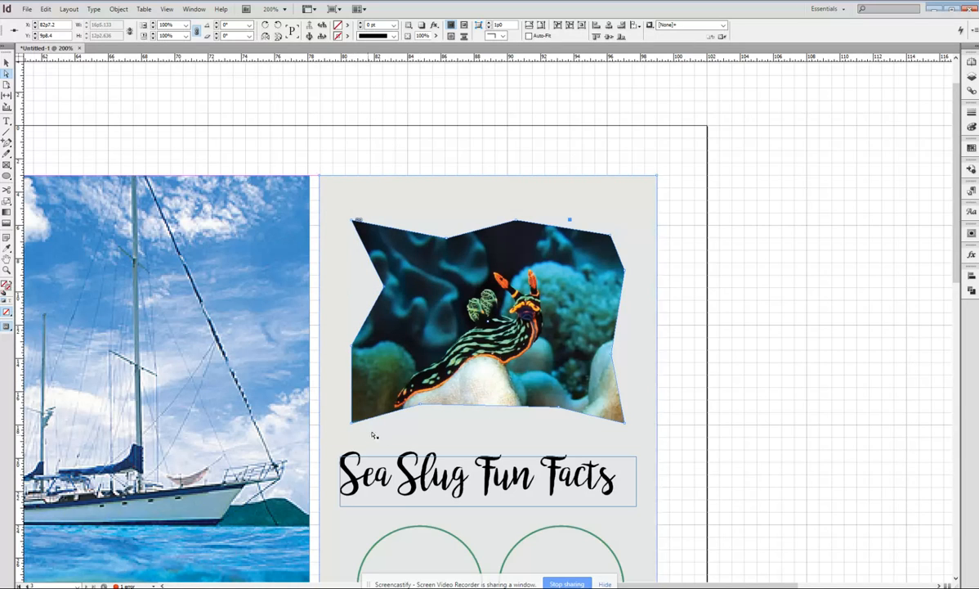
{"action": "left_click_drag", "start_coordinate": [353, 347], "coordinate": [362, 351]}
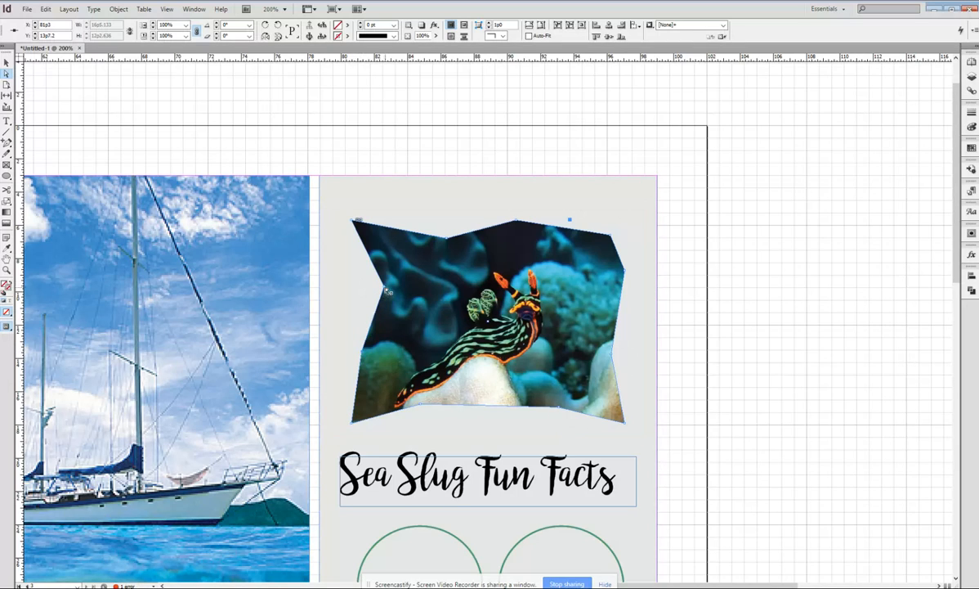
{"action": "left_click_drag", "start_coordinate": [387, 291], "coordinate": [405, 298]}
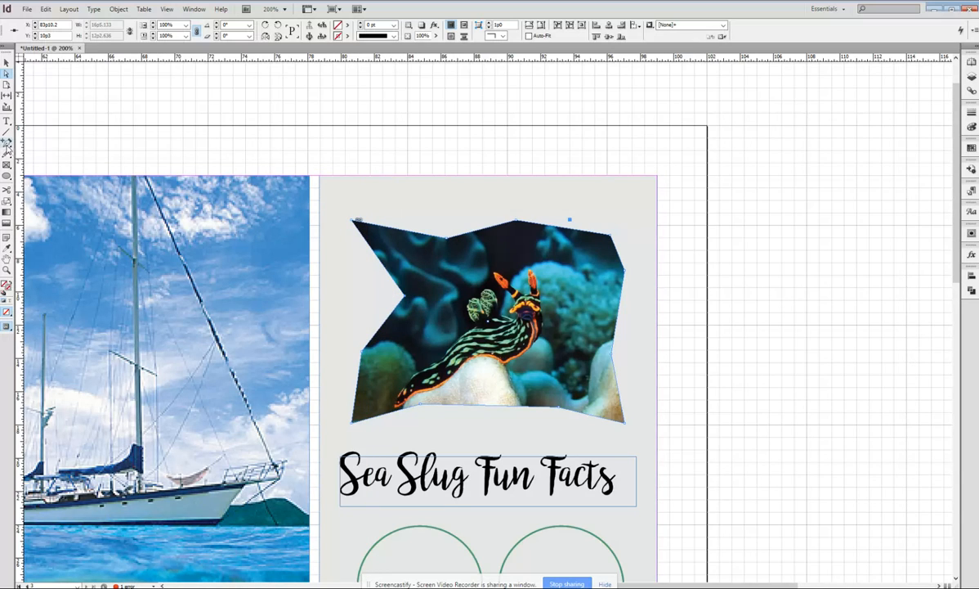
Step: Curve the sea slug frame's top-left corner, upper-edge points and top-right corner with the Convert Direction Point tool
{"action": "left_click", "coordinate": [6, 141]}
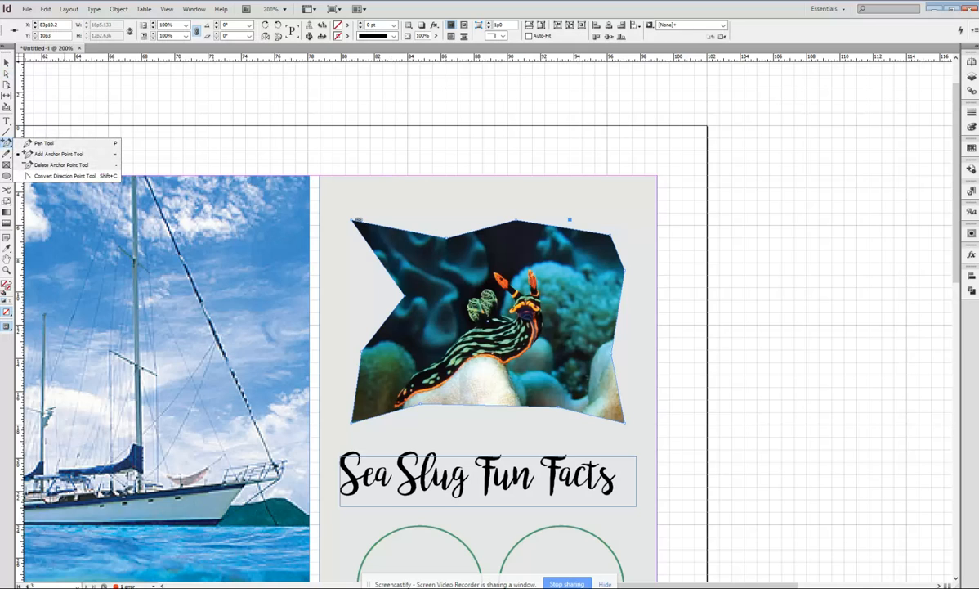
{"action": "left_click", "coordinate": [61, 175]}
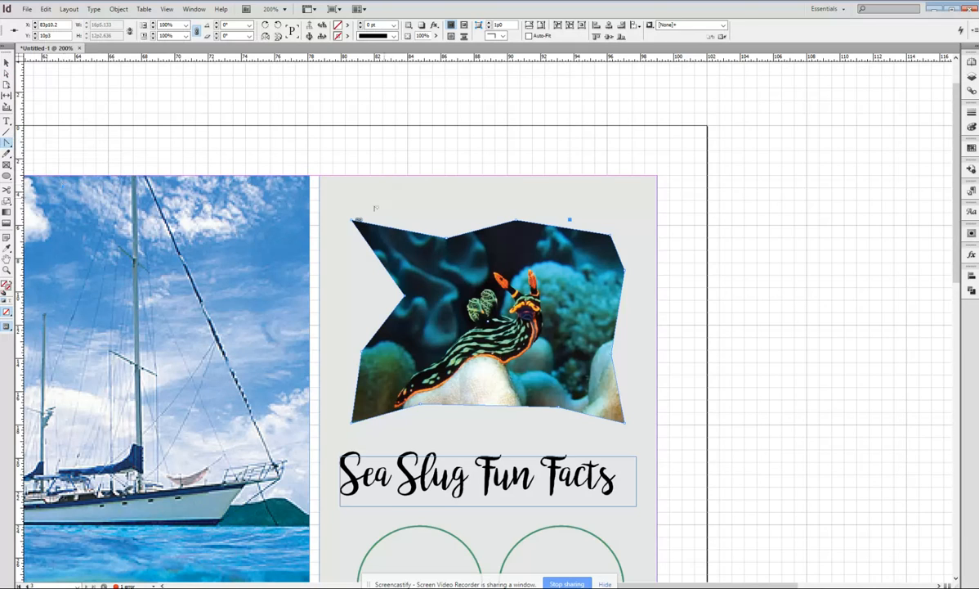
{"action": "left_click_drag", "start_coordinate": [356, 220], "coordinate": [327, 233]}
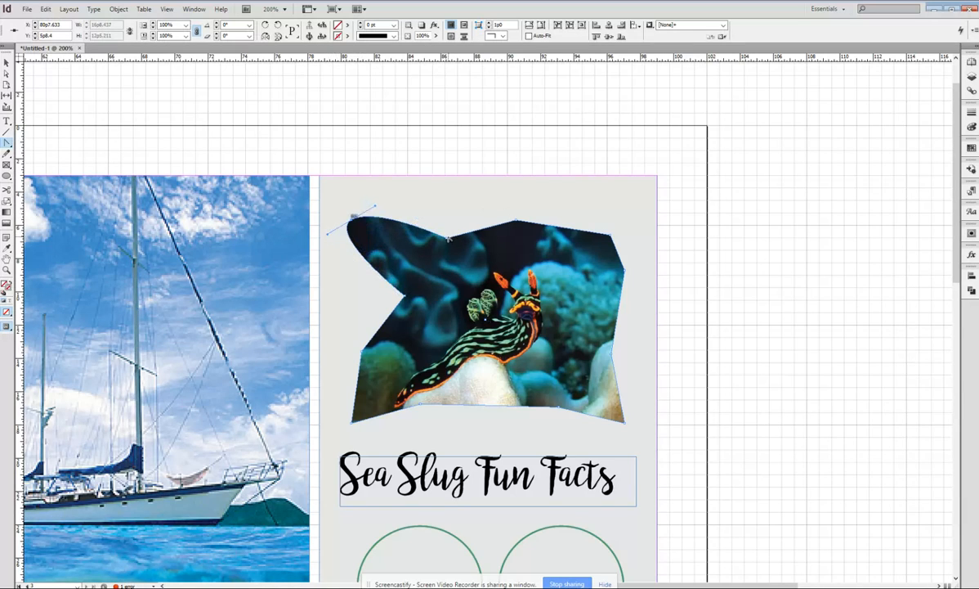
{"action": "mouse_move", "coordinate": [446, 240]}
{"action": "left_mouse_down"}
{"action": "mouse_move", "coordinate": [425, 220]}
{"action": "mouse_move", "coordinate": [409, 239]}
{"action": "mouse_move", "coordinate": [436, 248]}
{"action": "left_mouse_up"}
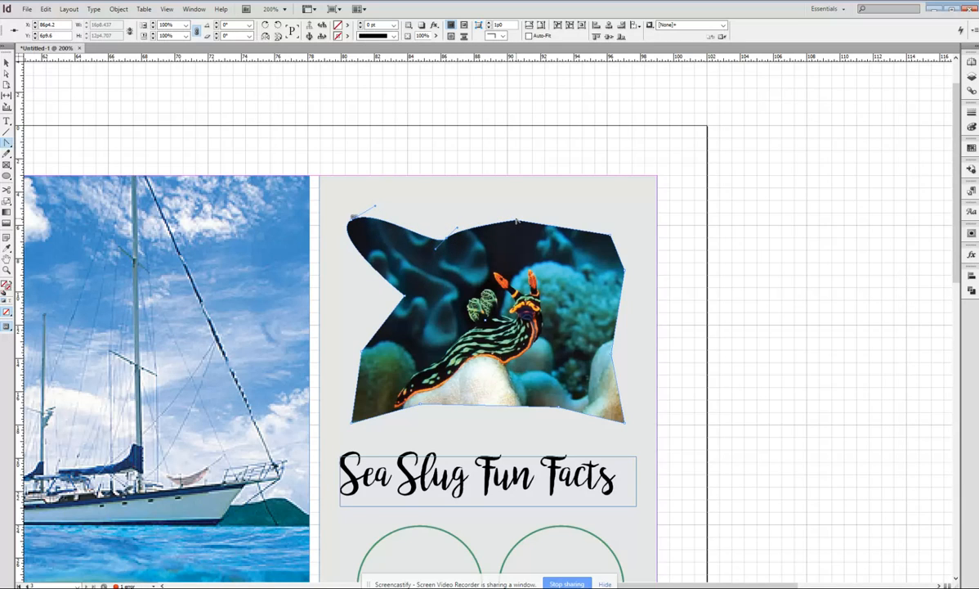
{"action": "left_click_drag", "start_coordinate": [515, 222], "coordinate": [545, 197]}
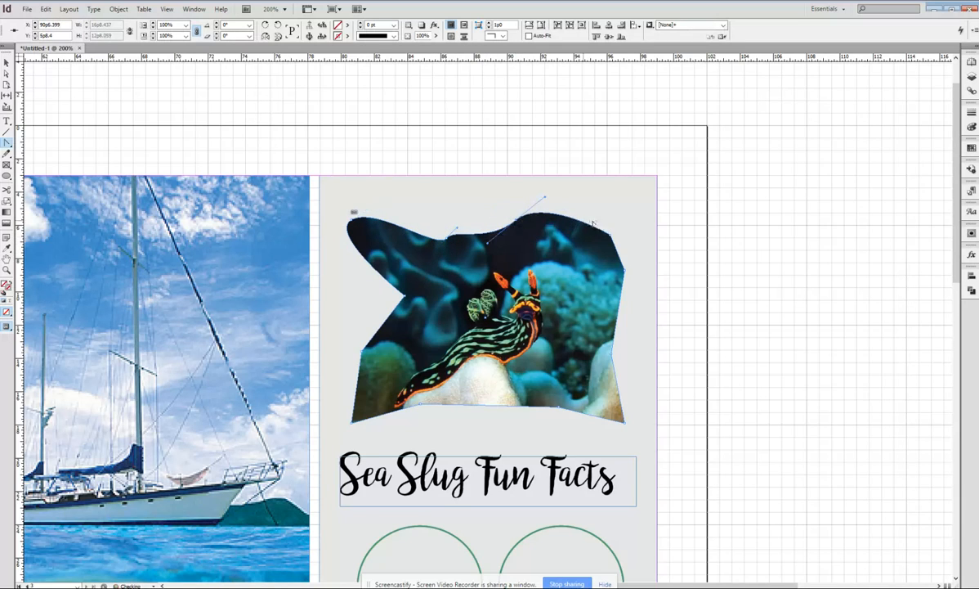
{"action": "left_click_drag", "start_coordinate": [610, 237], "coordinate": [593, 219]}
Step: Try to curve the two anchor points on the sea slug frame's right edge, and undo these changes
{"action": "left_click_drag", "start_coordinate": [625, 270], "coordinate": [668, 193]}
{"action": "left_click_drag", "start_coordinate": [625, 270], "coordinate": [635, 243]}
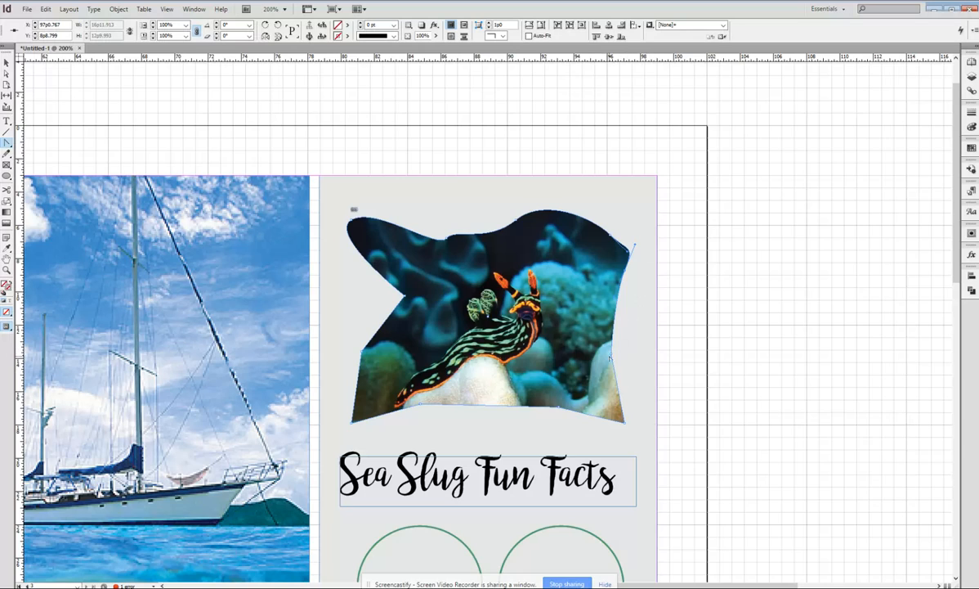
{"action": "left_click_drag", "start_coordinate": [611, 353], "coordinate": [635, 309]}
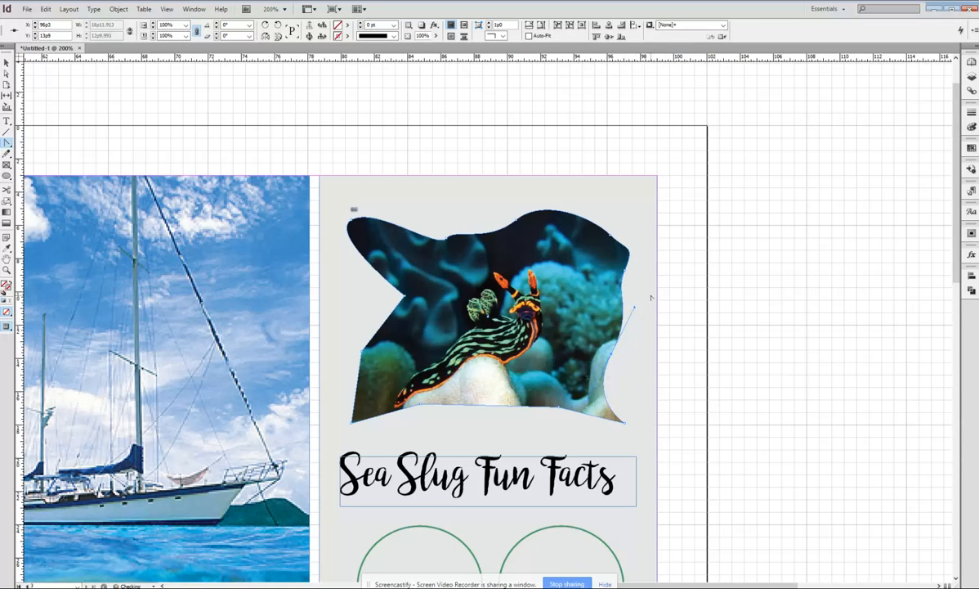
{"action": "key", "text": "ctrl+z"}
{"action": "key", "text": "ctrl+z"}
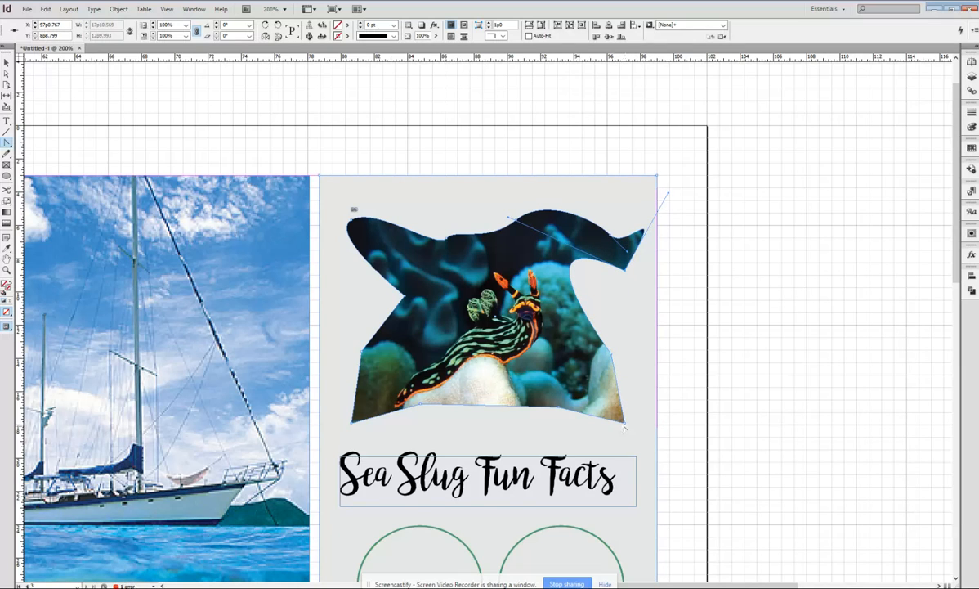
{"action": "key", "text": "ctrl+shift+z"}
{"action": "key", "text": "ctrl+shift+z"}
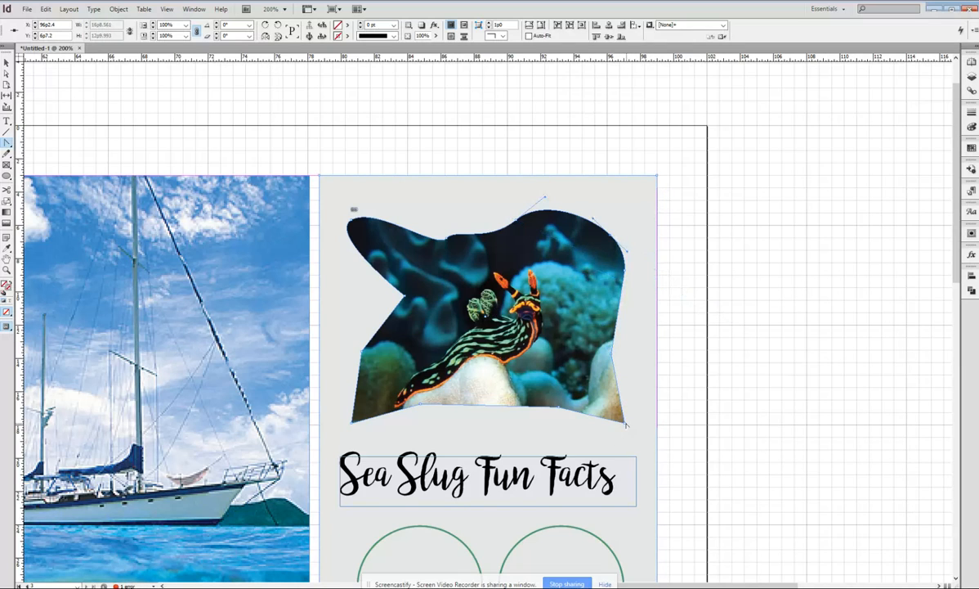
Step: Curve the sea slug frame's two bottom corners and the anchor points along its lower edge into smooth bends
{"action": "left_click_drag", "start_coordinate": [627, 423], "coordinate": [649, 390]}
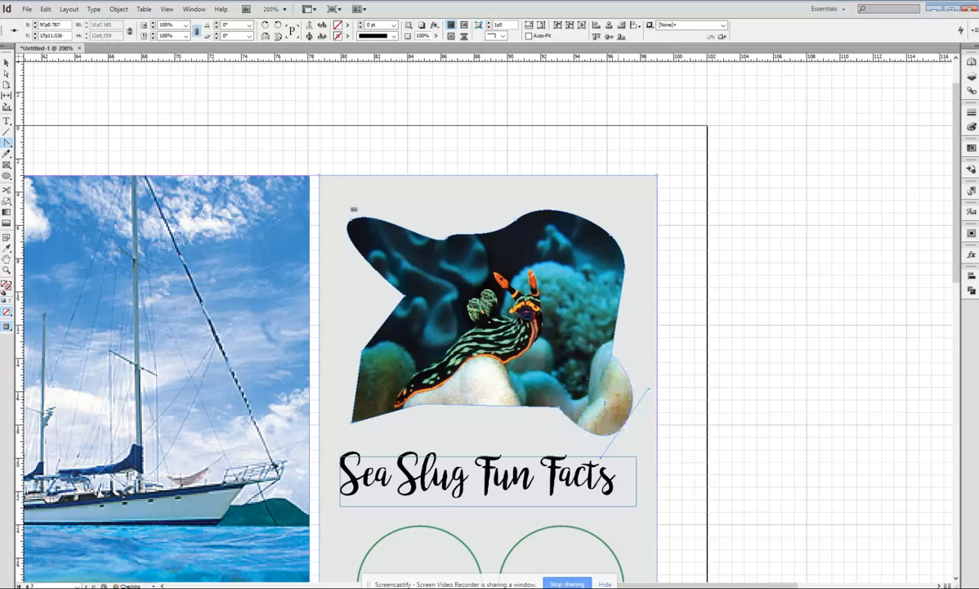
{"action": "left_click_drag", "start_coordinate": [560, 408], "coordinate": [511, 443]}
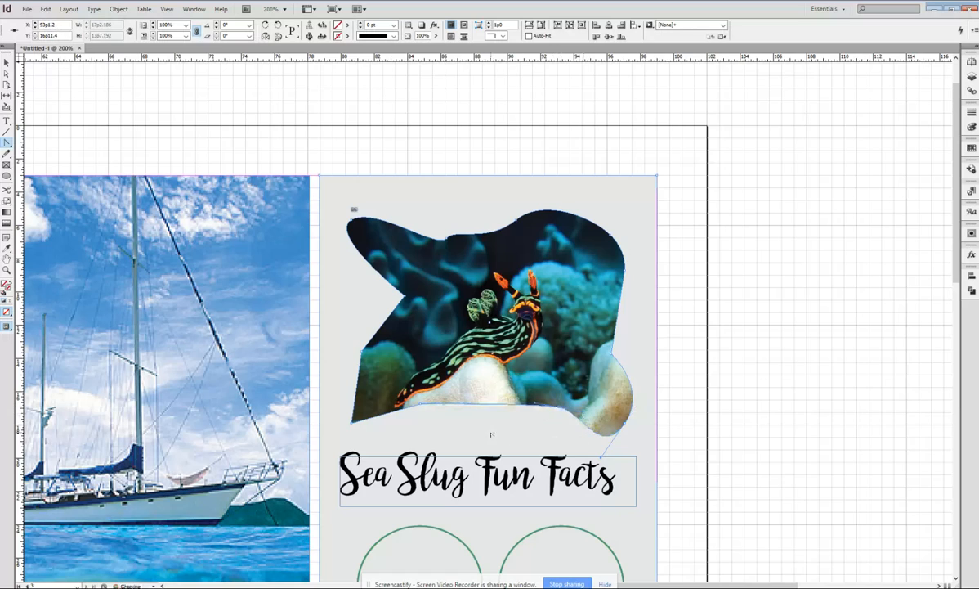
{"action": "left_click_drag", "start_coordinate": [419, 403], "coordinate": [390, 442]}
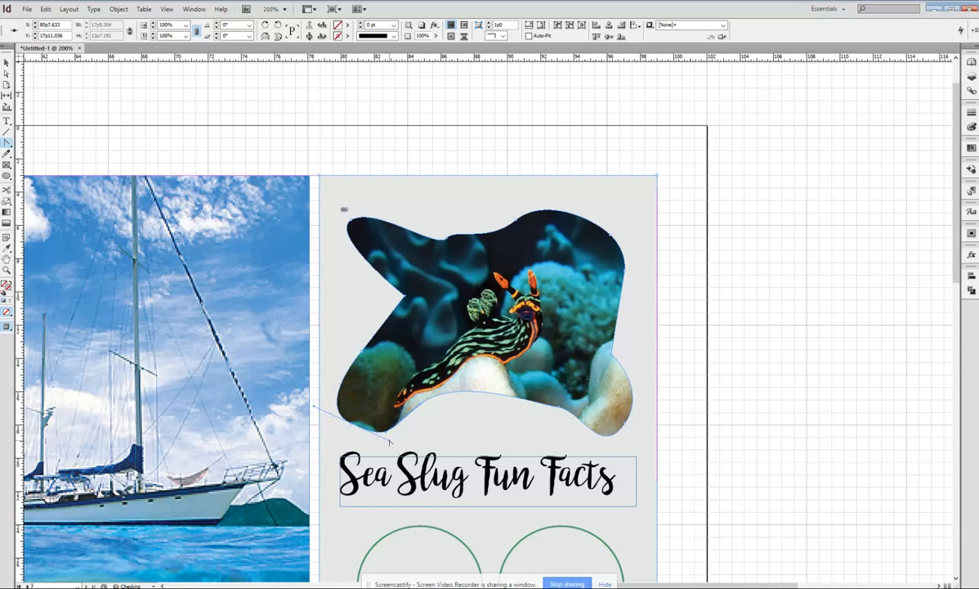
Step: Deselect the reshaped sea slug frame and preview the page without the grid and frame edges
{"action": "left_click", "coordinate": [6, 63]}
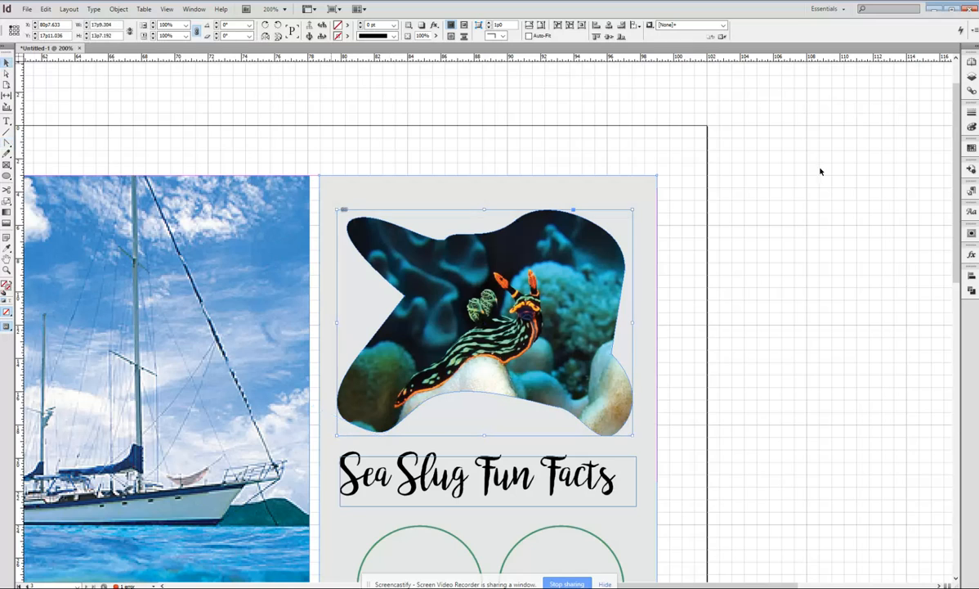
{"action": "left_click", "coordinate": [840, 188]}
{"action": "left_click", "coordinate": [656, 287]}
{"action": "left_click", "coordinate": [686, 281]}
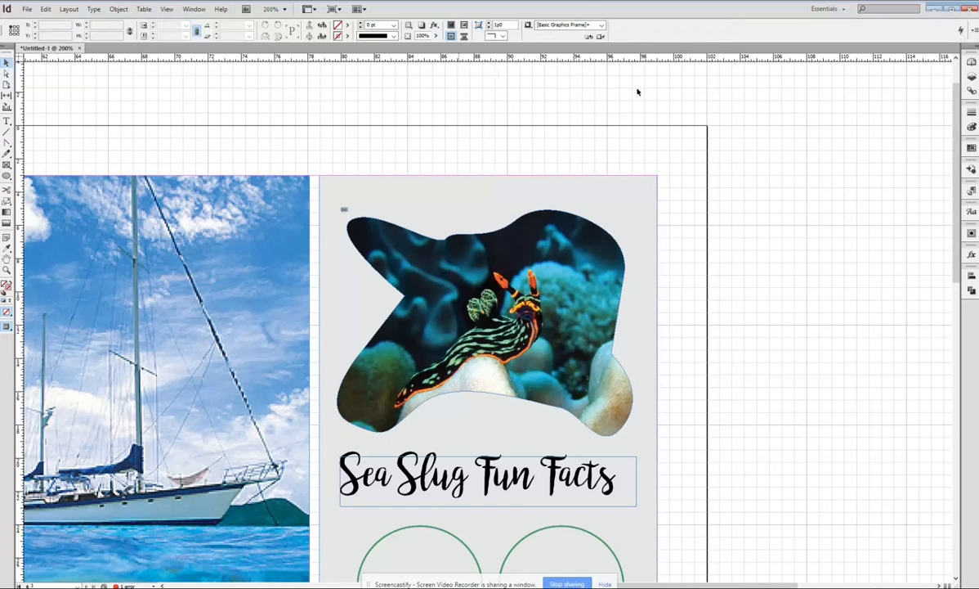
{"action": "key", "text": "w"}
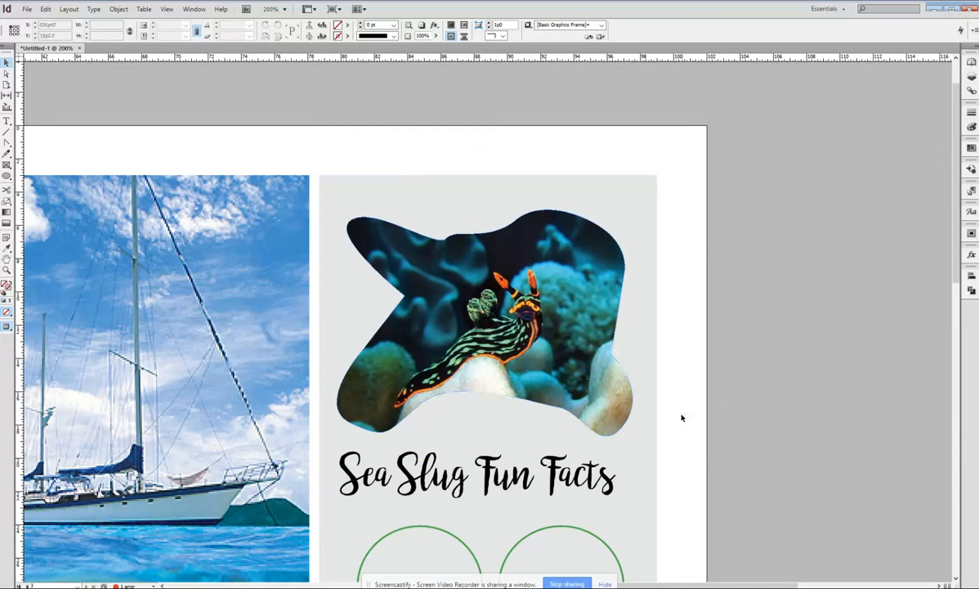
Step: Move the two right corner points of the "Sea Slug Fun Facts" text frame slightly inward
{"action": "scroll", "coordinate": [661, 528], "scroll_direction": "down", "scroll_amount": 1}
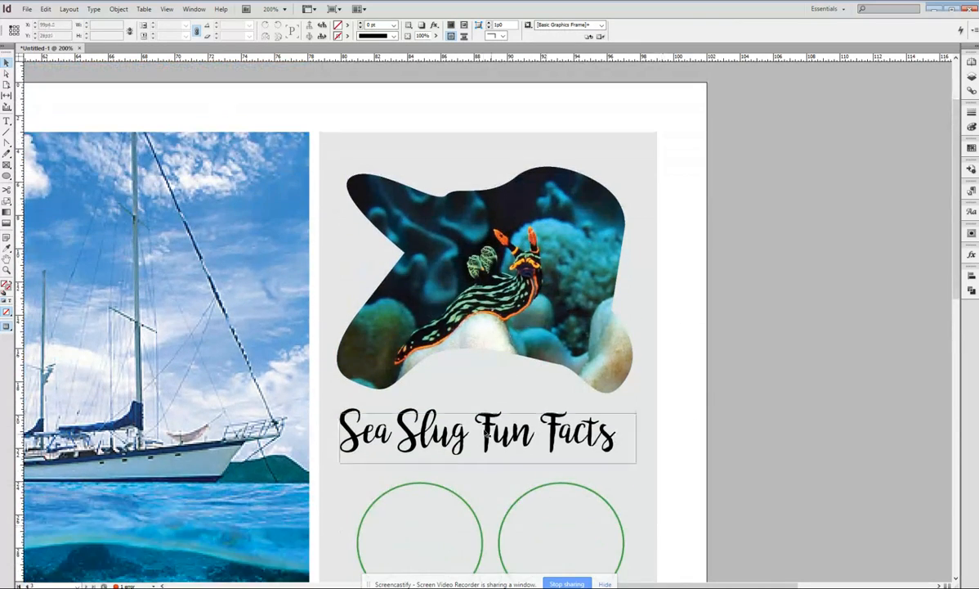
{"action": "left_click", "coordinate": [486, 429]}
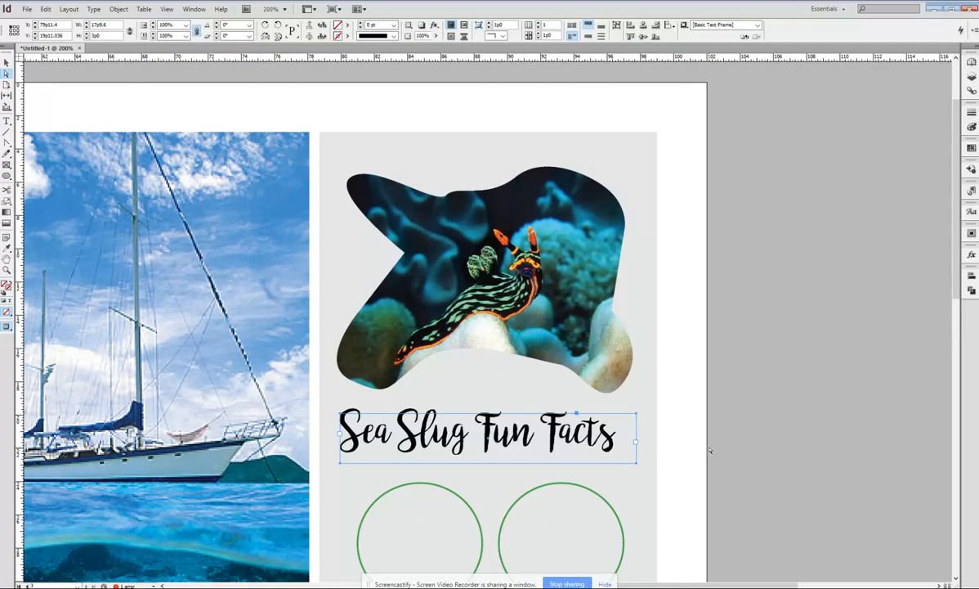
{"action": "mouse_move", "coordinate": [636, 466]}
{"action": "left_mouse_down"}
{"action": "mouse_move", "coordinate": [587, 445]}
{"action": "mouse_move", "coordinate": [524, 463]}
{"action": "mouse_move", "coordinate": [591, 489]}
{"action": "mouse_move", "coordinate": [641, 452]}
{"action": "mouse_move", "coordinate": [626, 457]}
{"action": "left_mouse_up"}
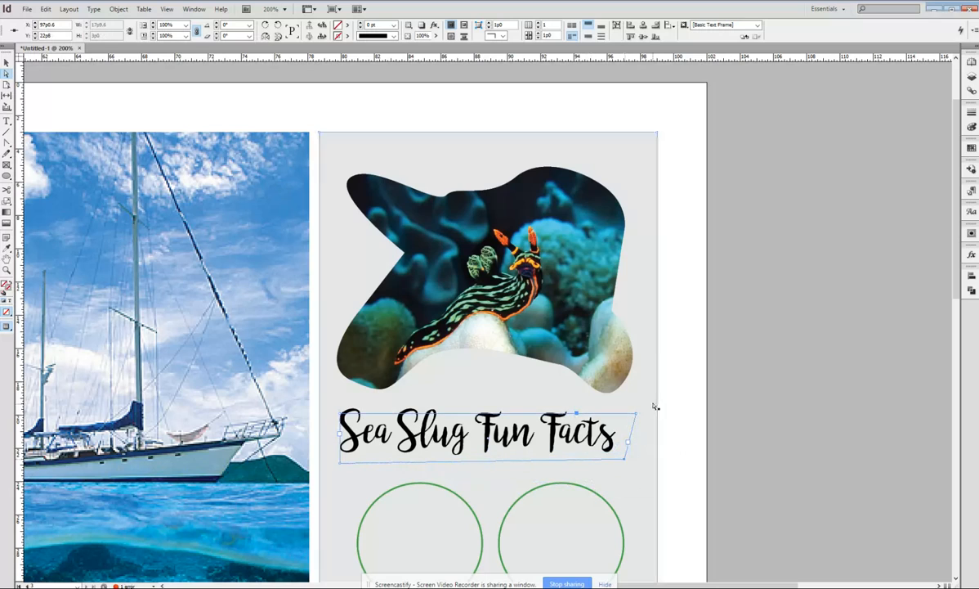
{"action": "mouse_move", "coordinate": [640, 418]}
{"action": "left_mouse_down"}
{"action": "mouse_move", "coordinate": [627, 409]}
{"action": "mouse_move", "coordinate": [577, 444]}
{"action": "mouse_move", "coordinate": [627, 420]}
{"action": "left_mouse_up"}
Step: Try further positions for the top-right corner of the "Sea Slug Fun Facts" text frame, and undo these moves
{"action": "left_click", "coordinate": [624, 418]}
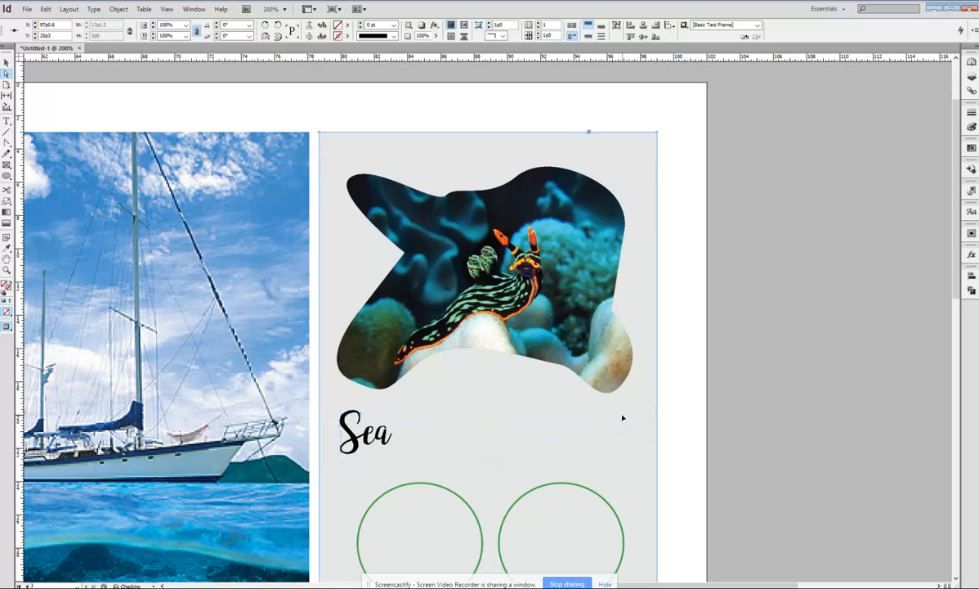
{"action": "left_click", "coordinate": [618, 424]}
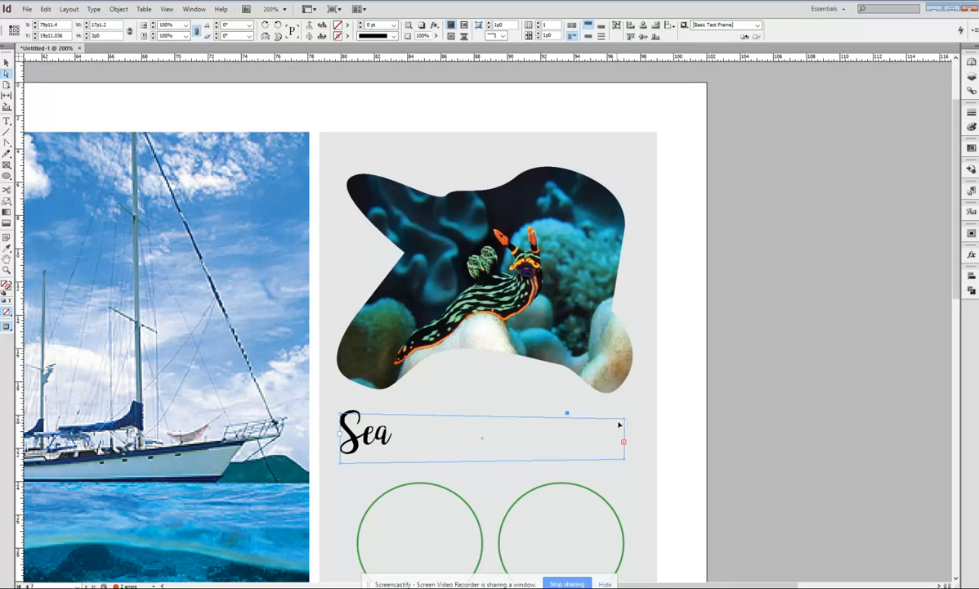
{"action": "left_click_drag", "start_coordinate": [621, 422], "coordinate": [638, 407]}
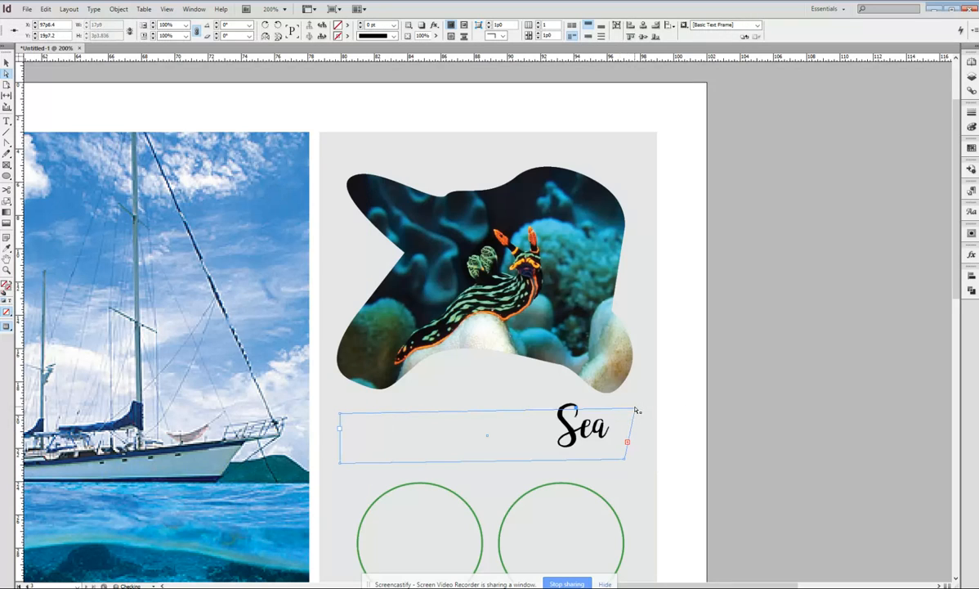
{"action": "key", "text": "ctrl+z"}
{"action": "key", "text": "ctrl+z"}
{"action": "key", "text": "ctrl+z"}
{"action": "key", "text": "ctrl+z"}
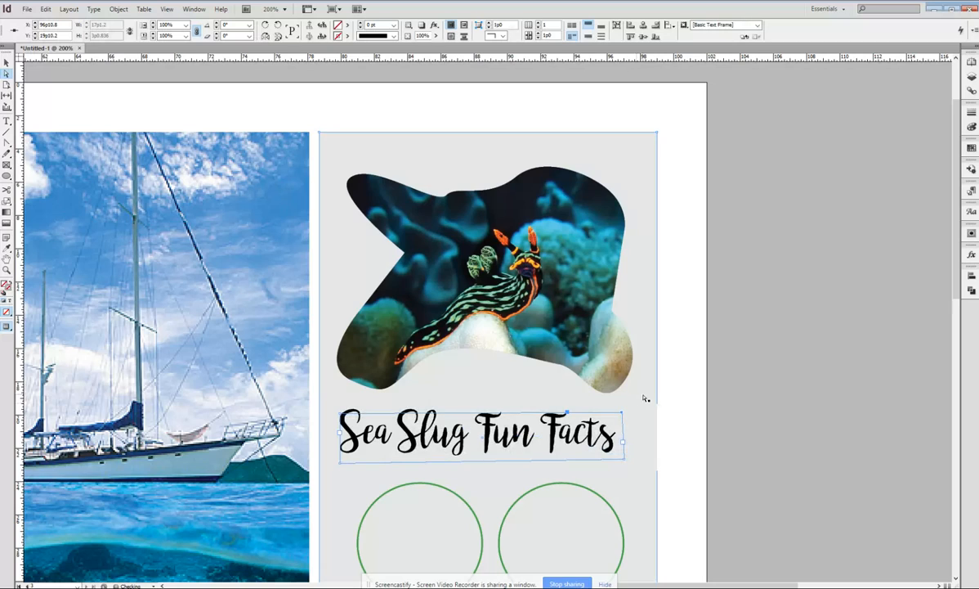